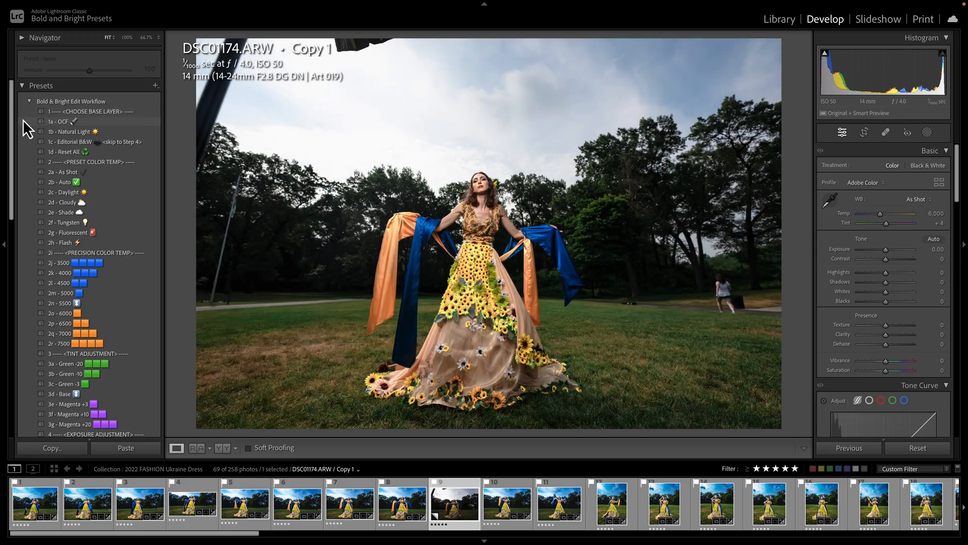
# Apply the 1a - OCF base layer preset, clear it with 1d - Reset All, and reapply 1a - OCF
pyautogui.click(62, 123)
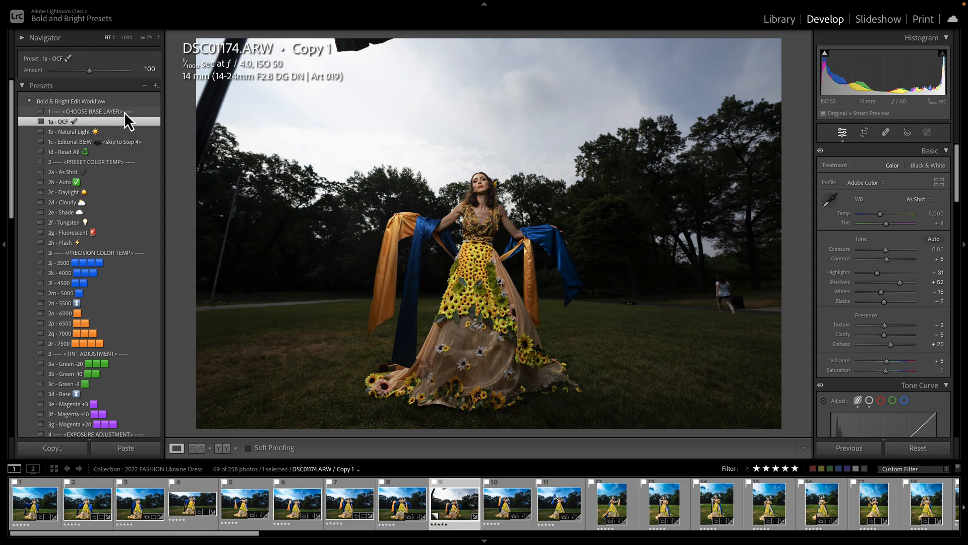
pyautogui.click(104, 152)
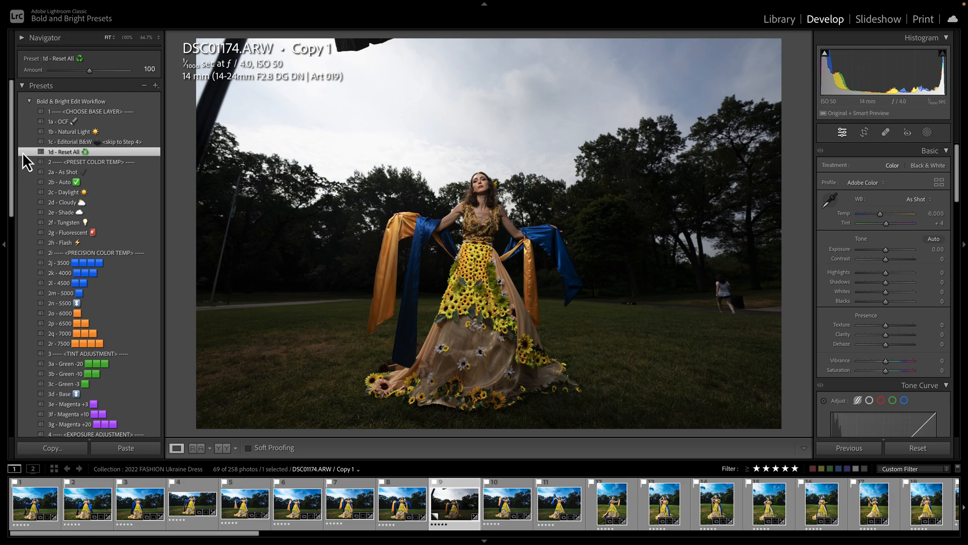
pyautogui.click(53, 121)
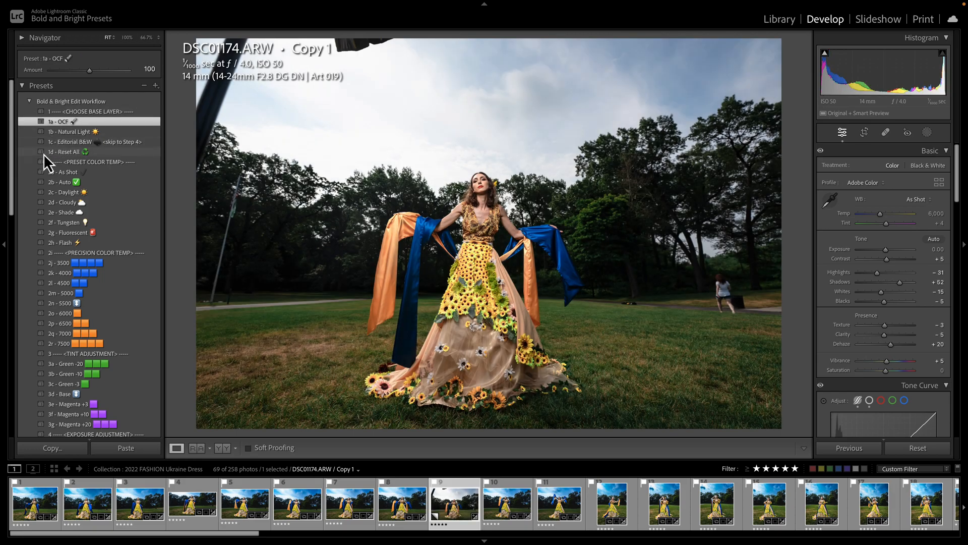
# Apply the 2h - Flash color temperature preset and the 3f - Magenta +10 tint preset to the photo
pyautogui.scroll(-1, 35, 168)
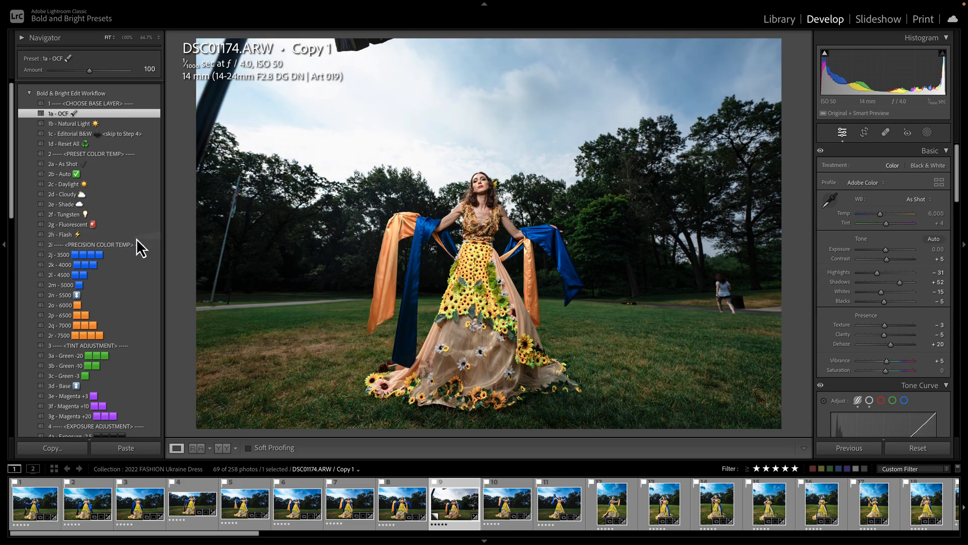
pyautogui.click(92, 236)
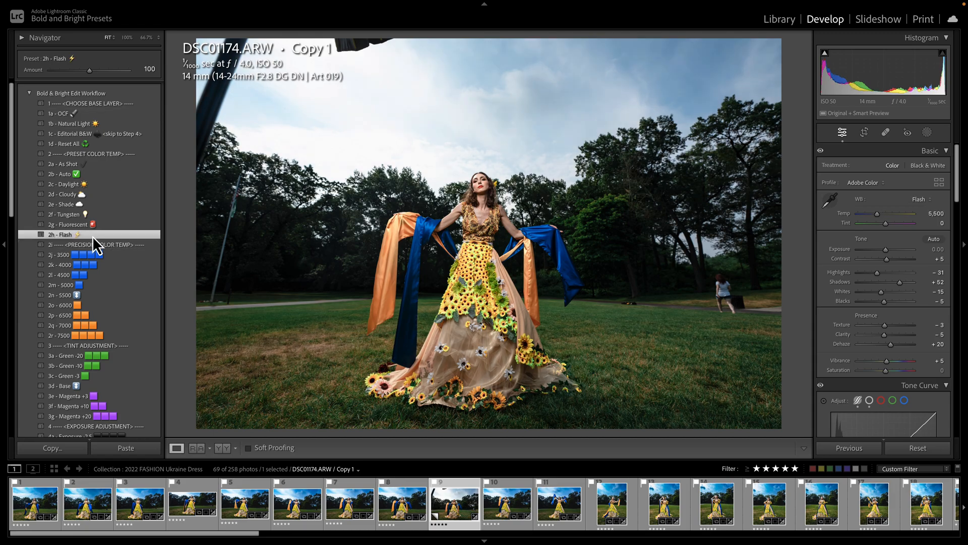
pyautogui.scroll(-3, 32, 231)
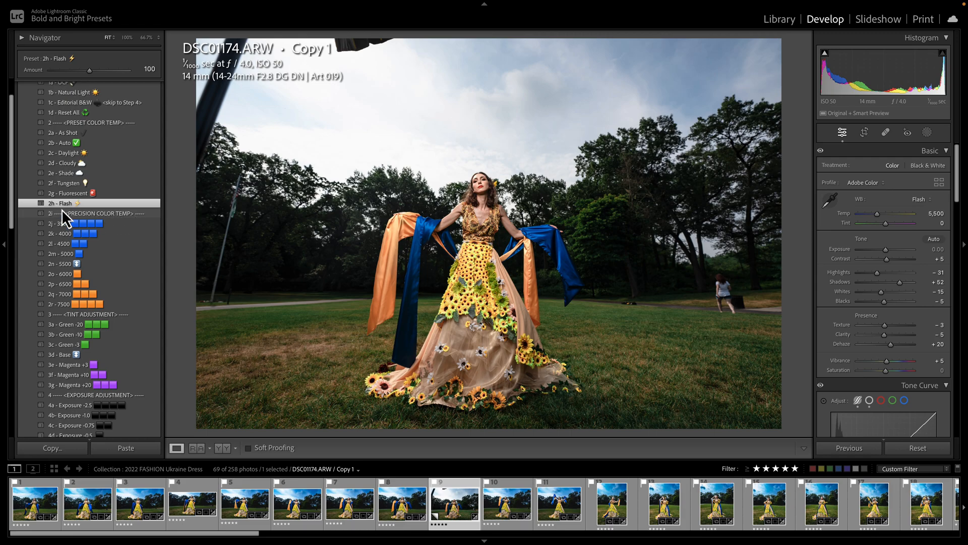
pyautogui.scroll(-1, 47, 213)
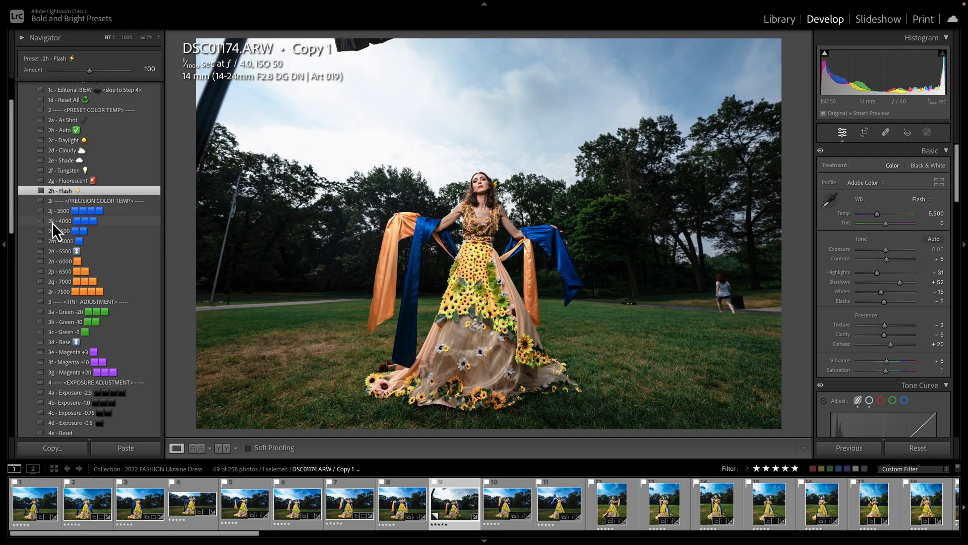
pyautogui.scroll(-5, 52, 222)
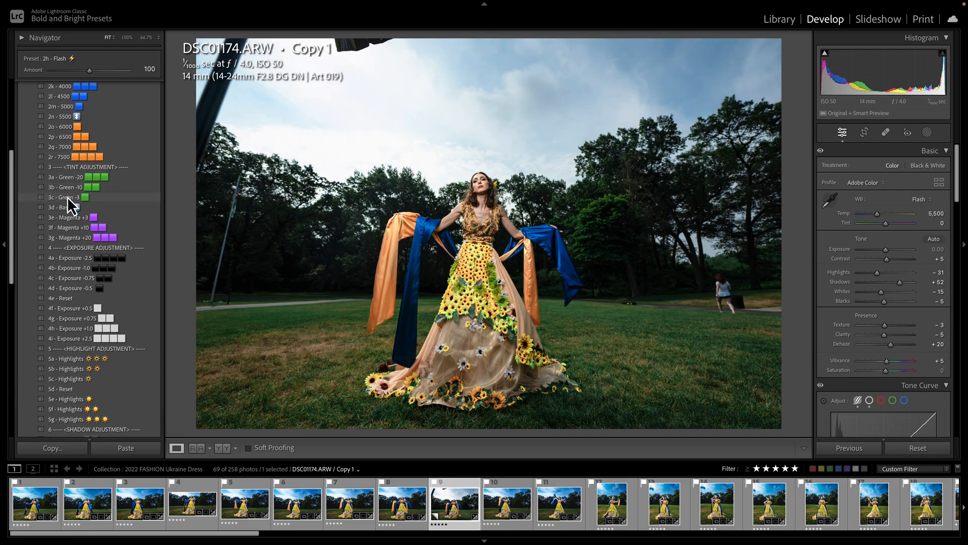
pyautogui.click(78, 228)
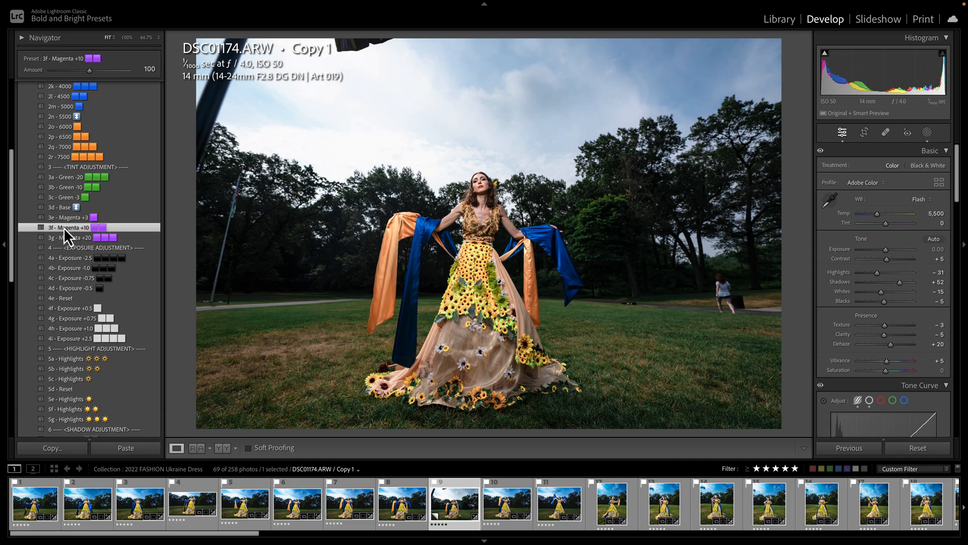
# Apply the three-sun 5a - Highlights preset and brighten the photo with the 4f - Exposure +0.5 preset
pyautogui.scroll(-3, 35, 229)
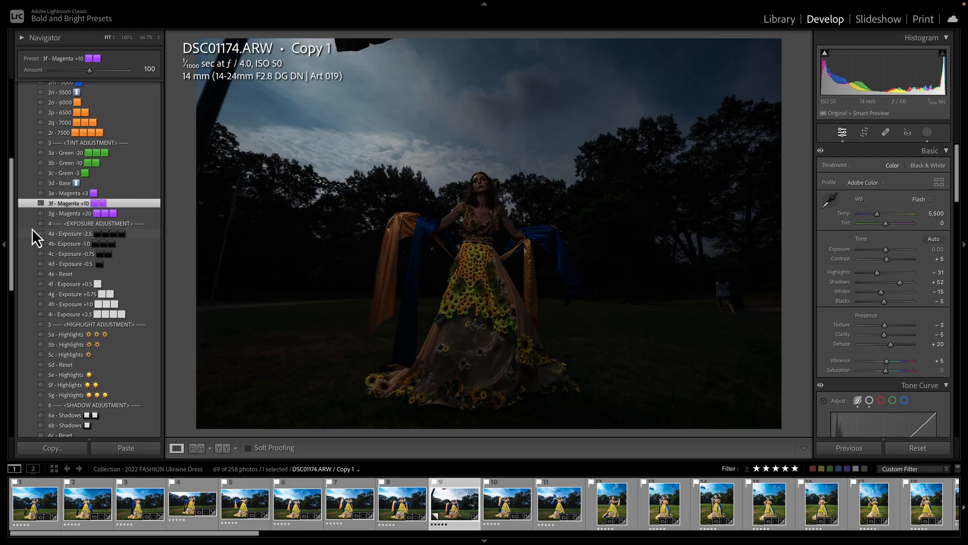
pyautogui.scroll(-1, 78, 212)
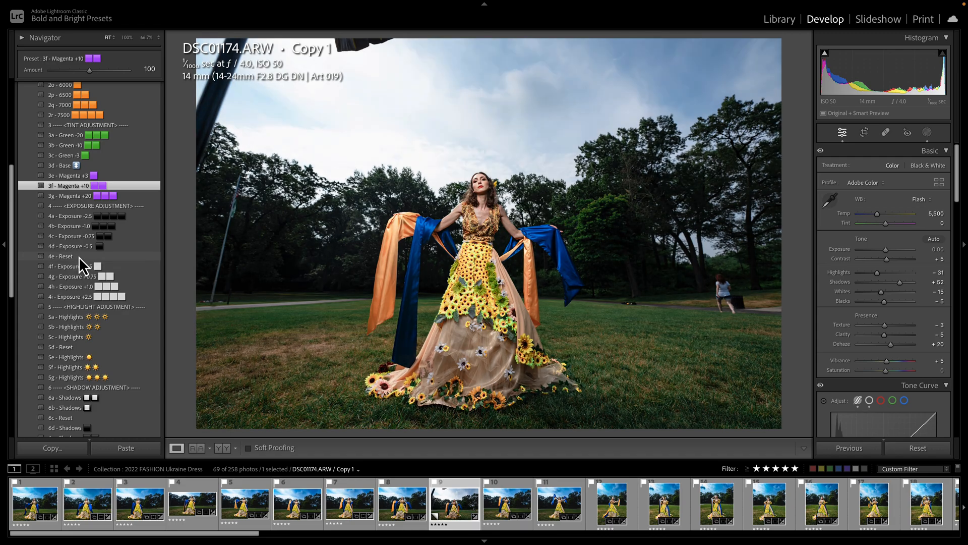
pyautogui.scroll(-1, 77, 260)
pyautogui.scroll(-4, 38, 231)
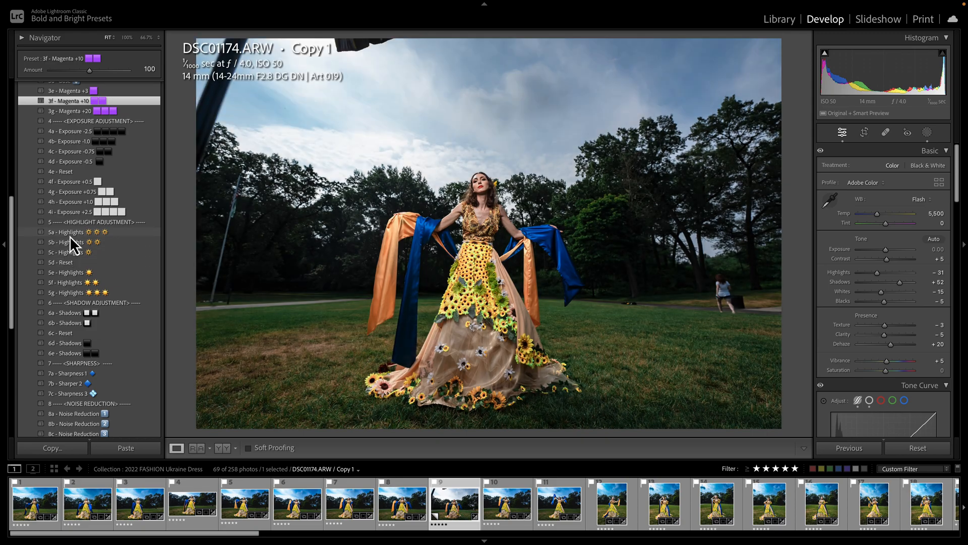
pyautogui.click(71, 236)
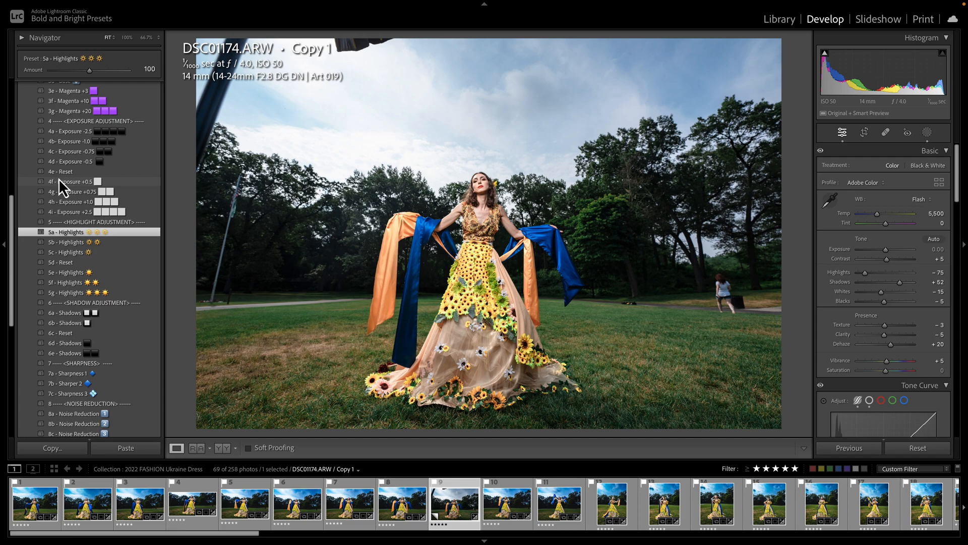
pyautogui.click(86, 182)
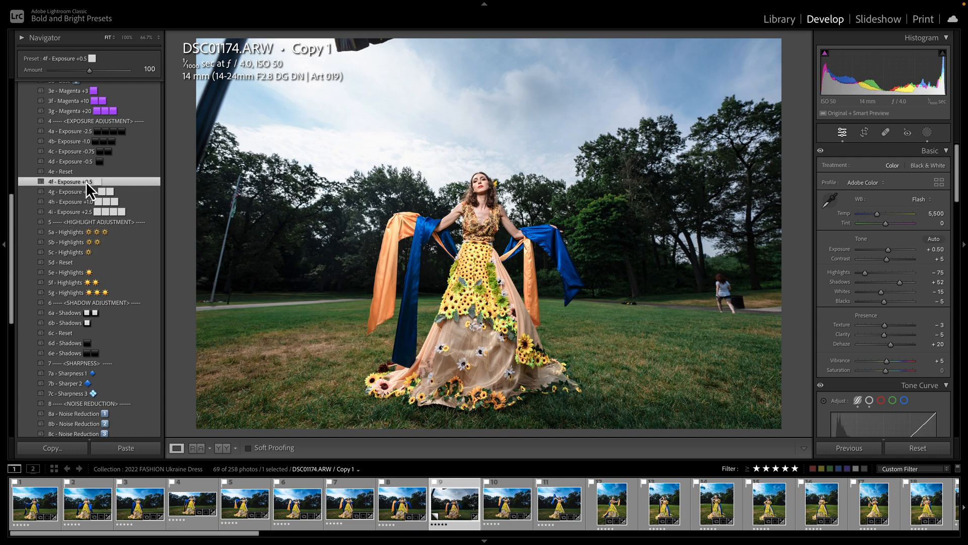
# Adjust the photo's shadows with the 6b - Shadows preset
pyautogui.scroll(-1, 21, 255)
pyautogui.scroll(-5, 20, 258)
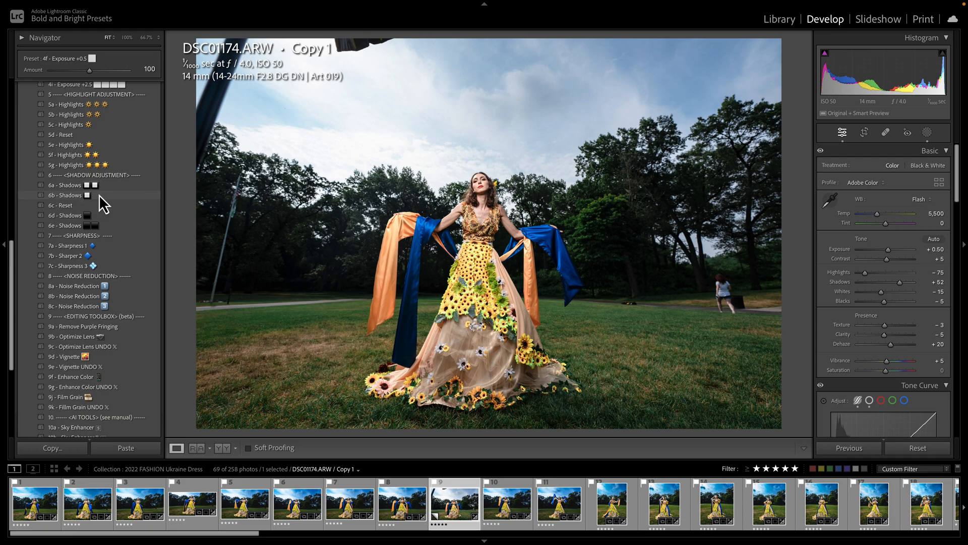
pyautogui.click(99, 196)
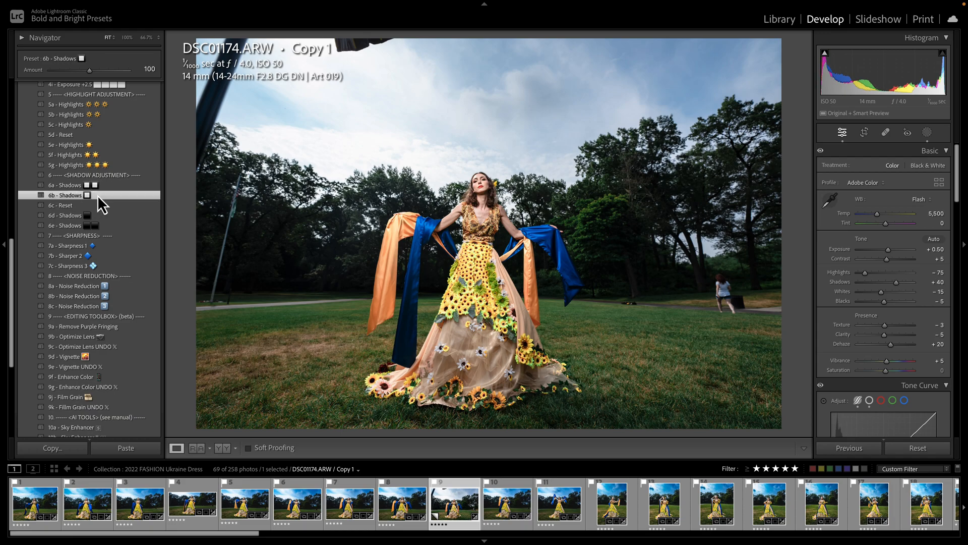
# Apply the 7a - Sharpness 1 preset and the 8a - Noise Reduction 1 preset
pyautogui.scroll(-2, 48, 205)
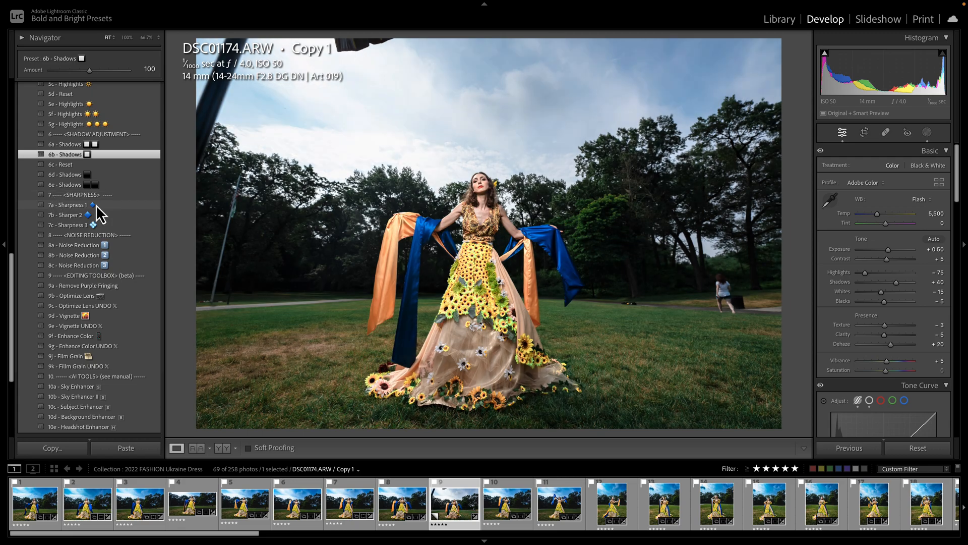
pyautogui.click(73, 205)
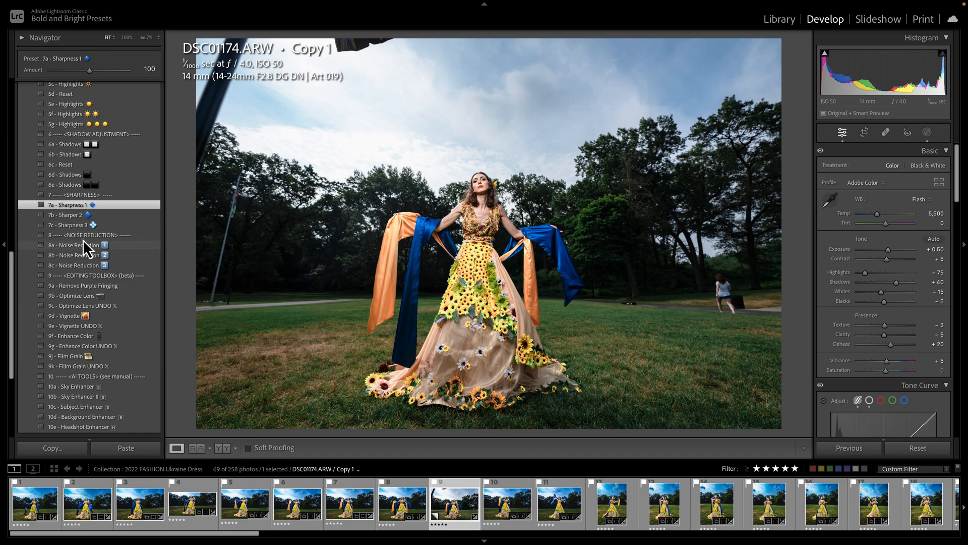
pyautogui.click(51, 247)
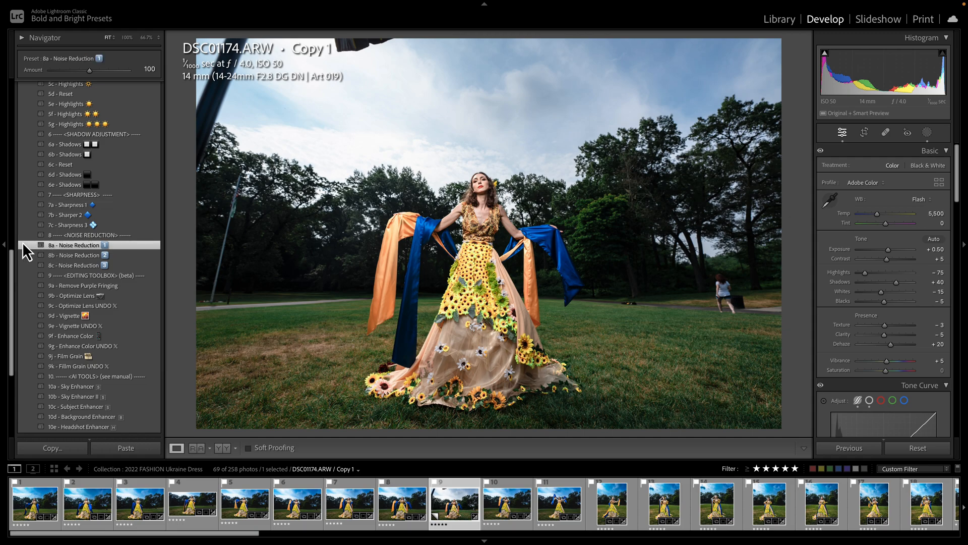
# Correct the lens flaws with the 9a - Remove Purple Fringing and 9b - Optimize Lens presets
pyautogui.scroll(-2, 41, 247)
pyautogui.scroll(-2, 45, 250)
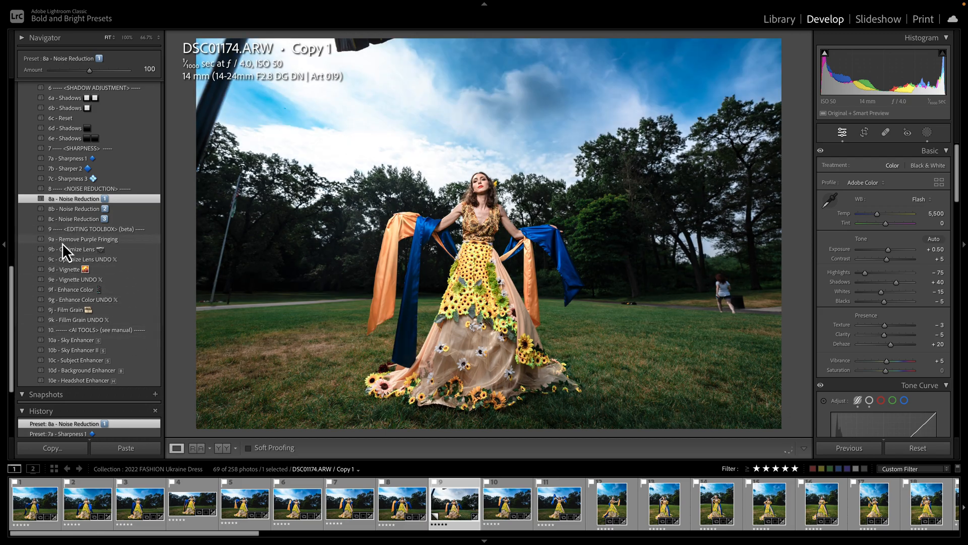
pyautogui.click(66, 241)
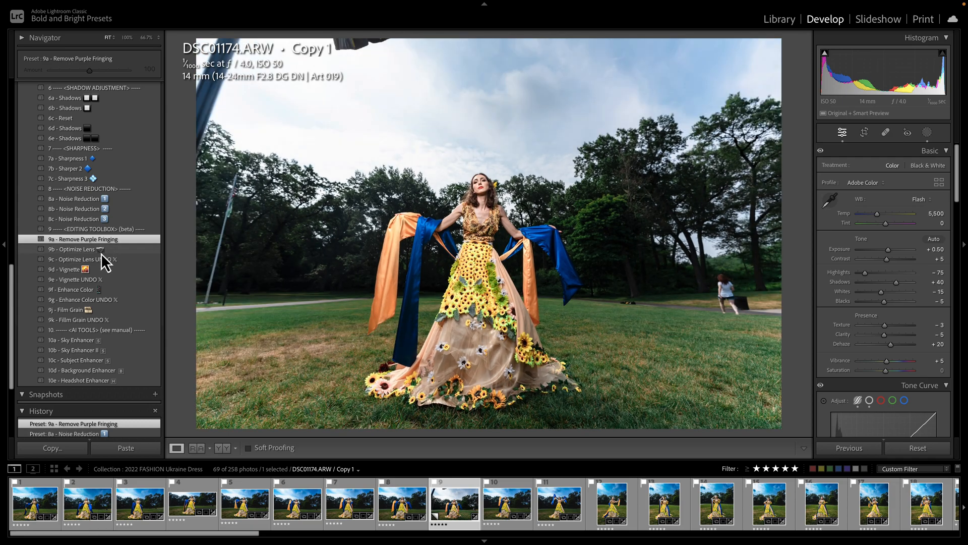
pyautogui.click(101, 253)
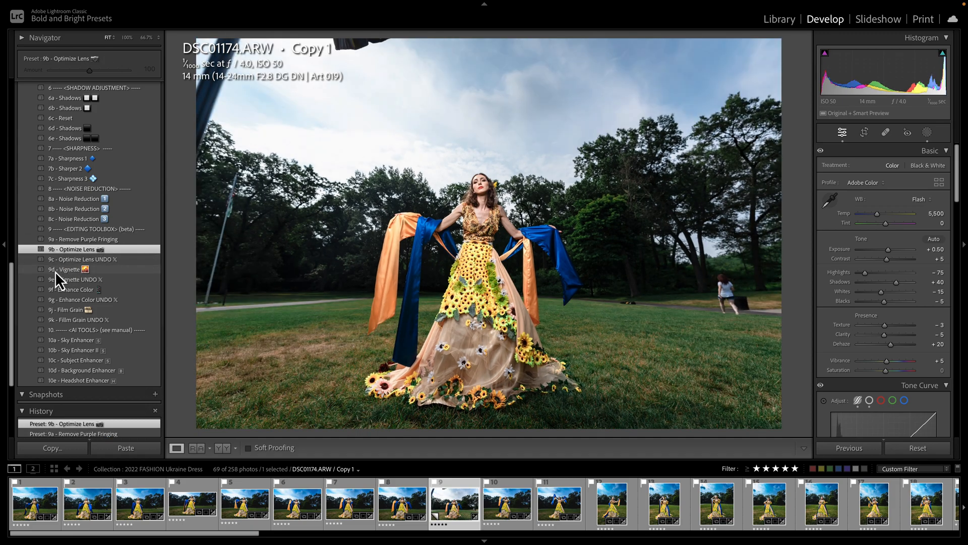
# Apply the 9d - Vignette and 9f - Enhance Color presets, comparing the color with 9g - Enhance Color UNDO before restoring 9f
pyautogui.click(71, 270)
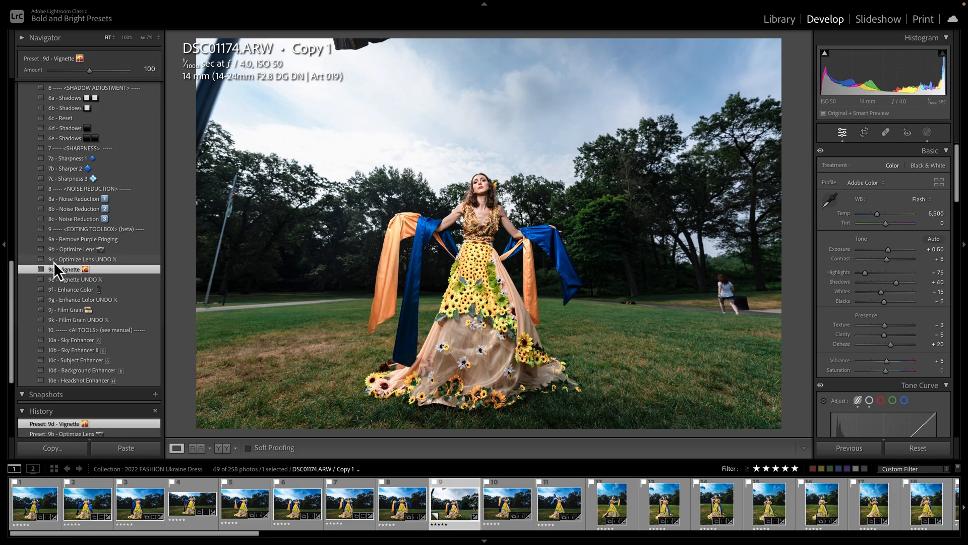
pyautogui.scroll(-1, 34, 269)
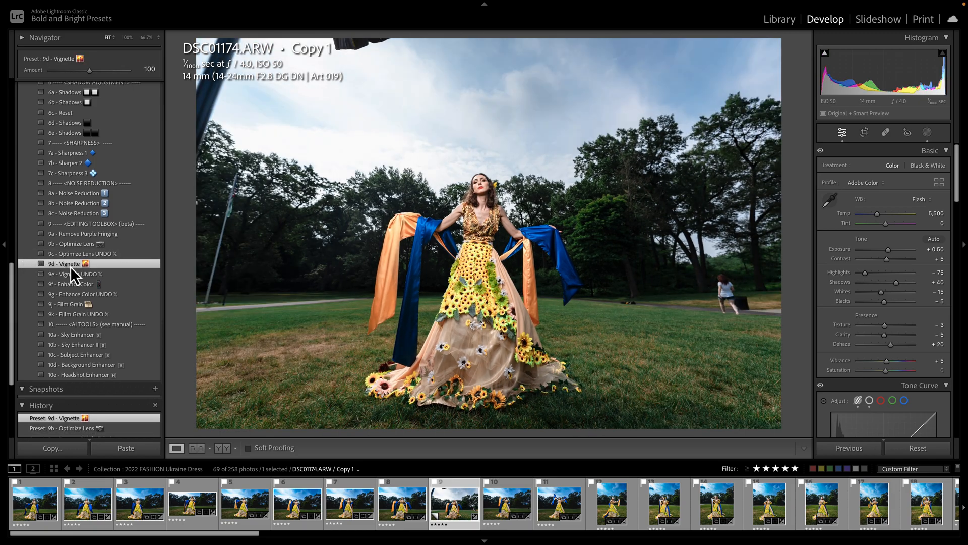
pyautogui.scroll(-1, 101, 270)
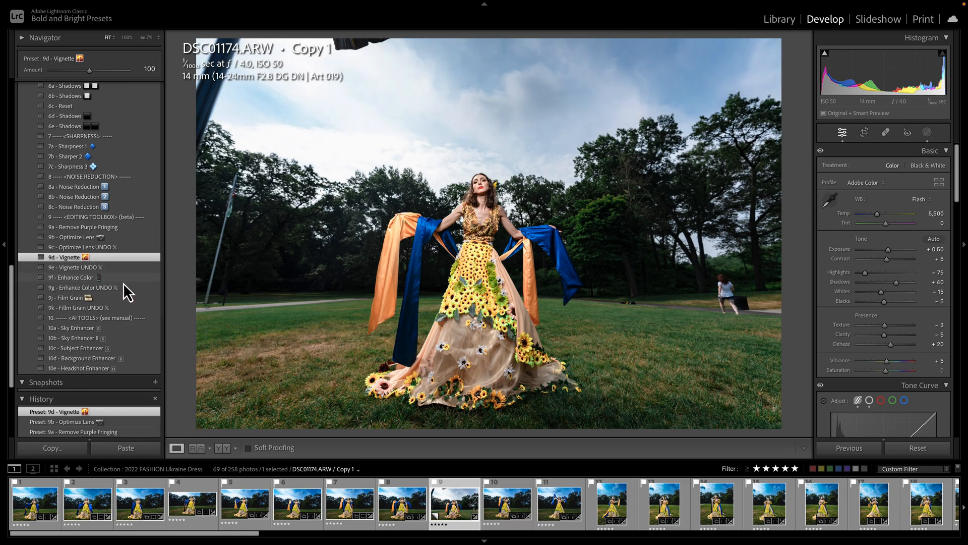
pyautogui.click(141, 278)
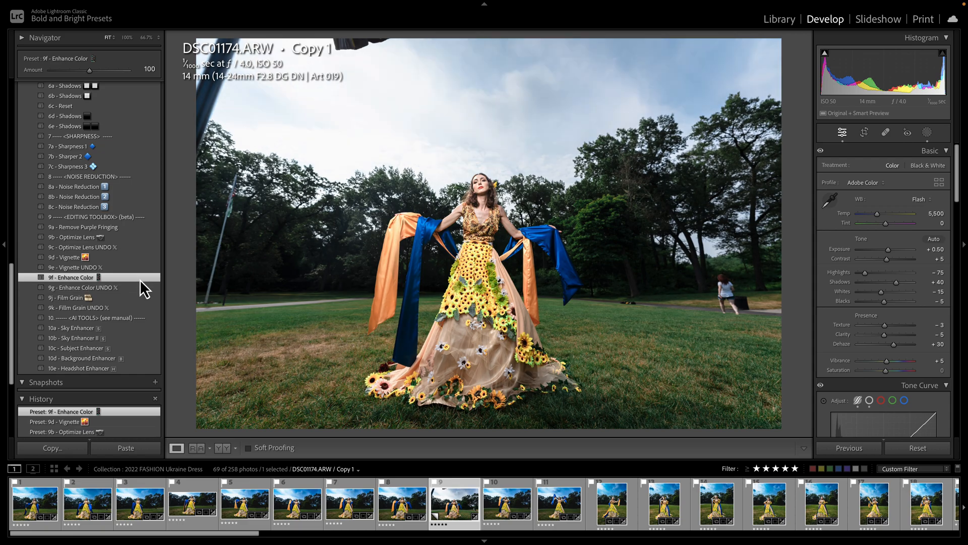
pyautogui.click(144, 287)
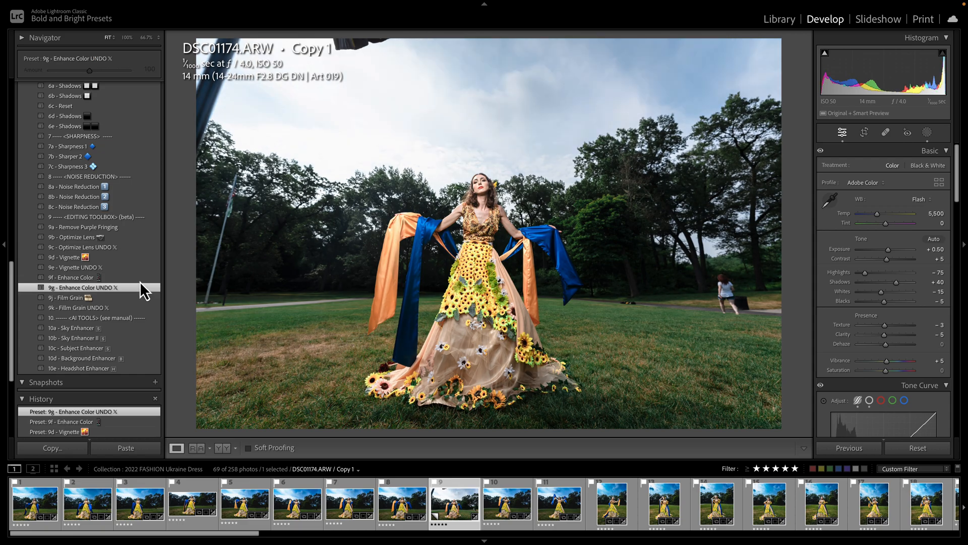
pyautogui.click(141, 279)
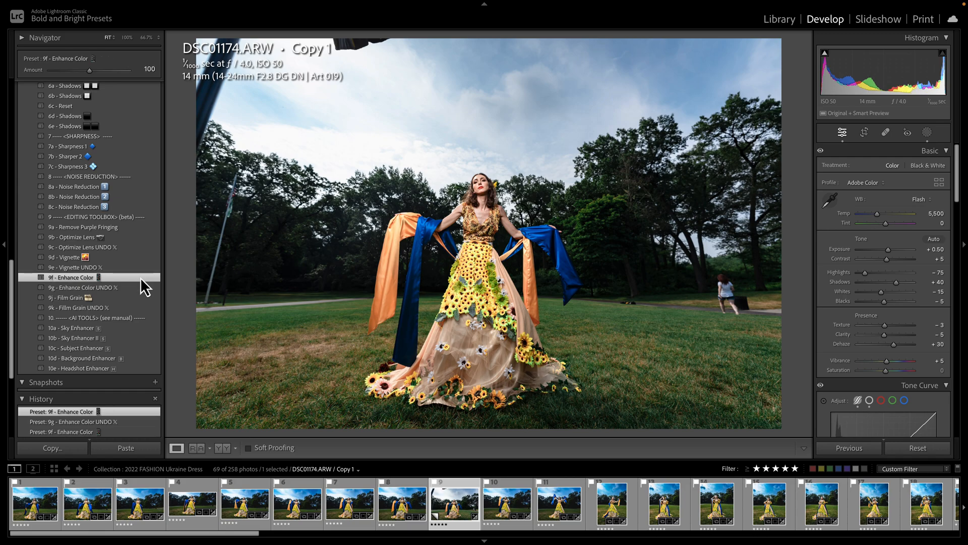
# Enhance the cloudy sky with the 10b - Sky Enhancer II preset from the AI tools group
pyautogui.scroll(-3, 22, 283)
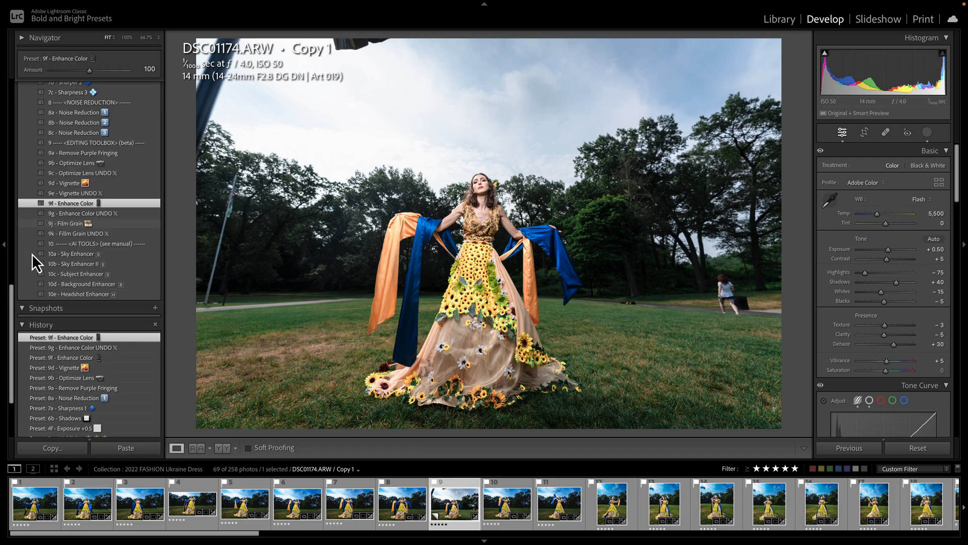
pyautogui.scroll(1, 45, 233)
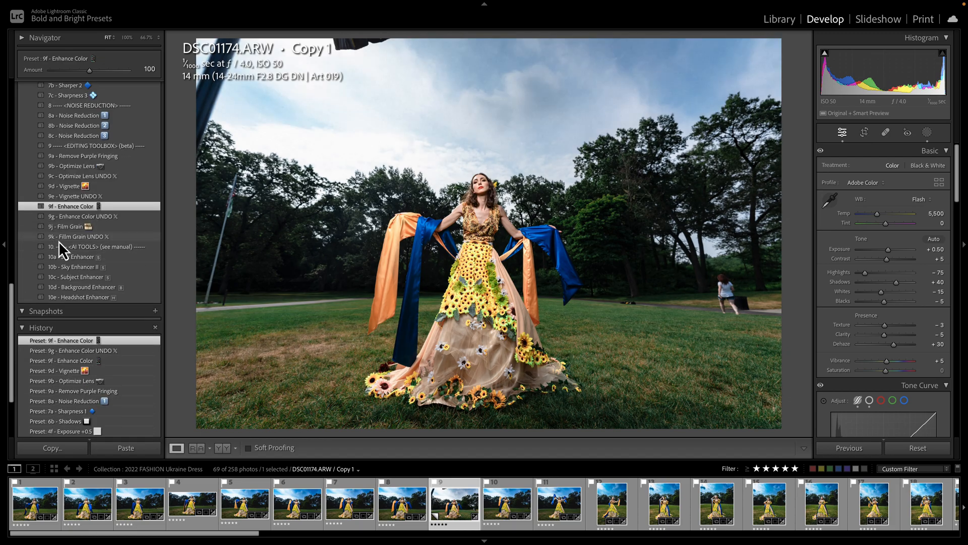
pyautogui.click(134, 268)
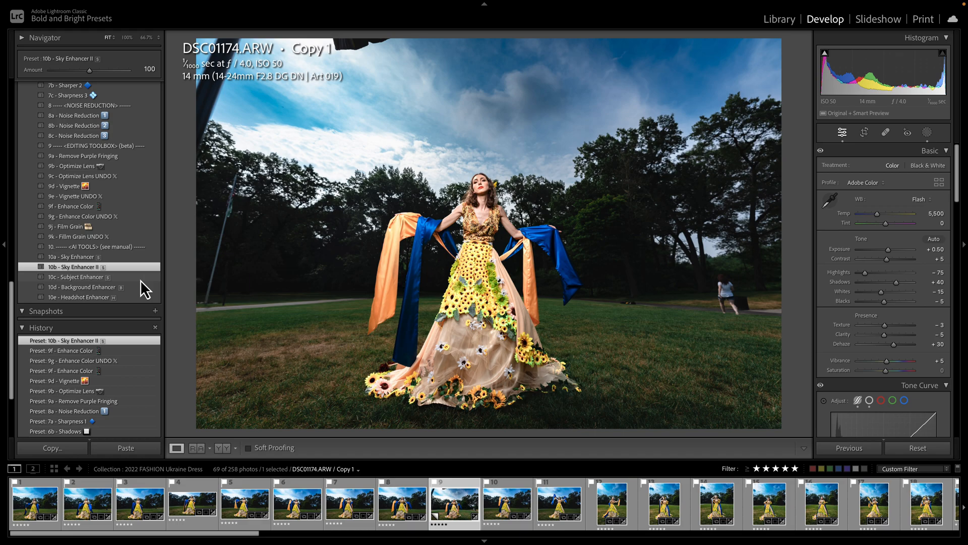
# Apply 10c - Subject Enhancer at an amount of 50 and 10d - Background Enhancer at an amount of 18
pyautogui.click(140, 280)
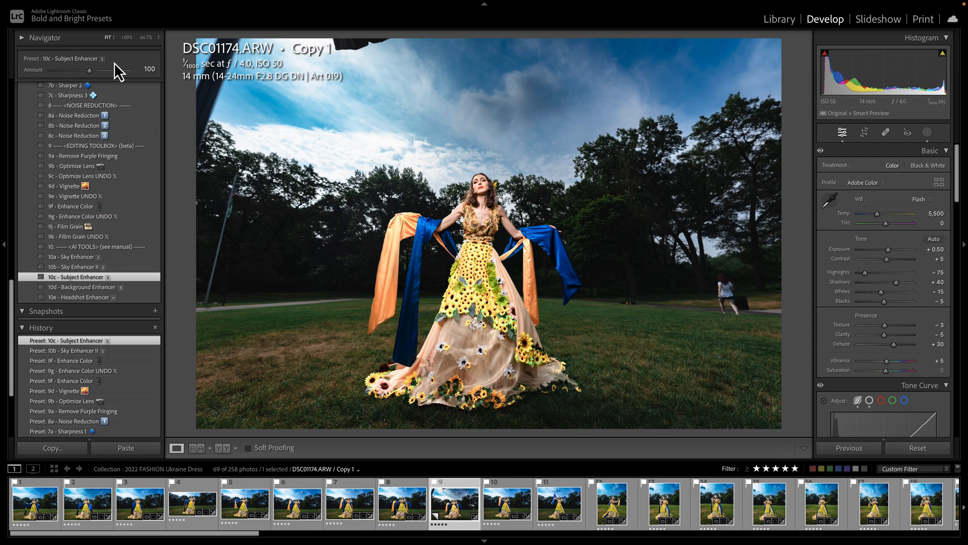
pyautogui.moveTo(89, 70); pyautogui.dragTo(70, 72)
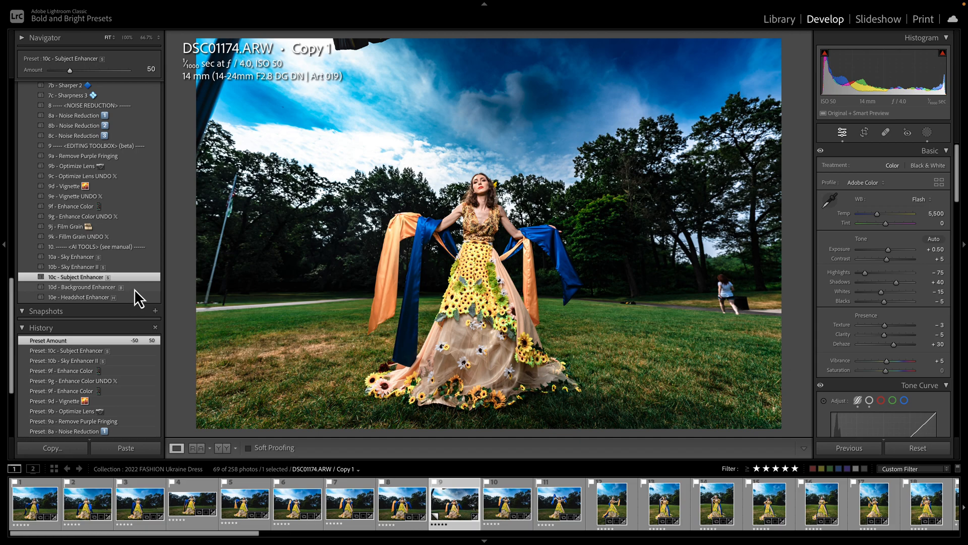
pyautogui.click(137, 289)
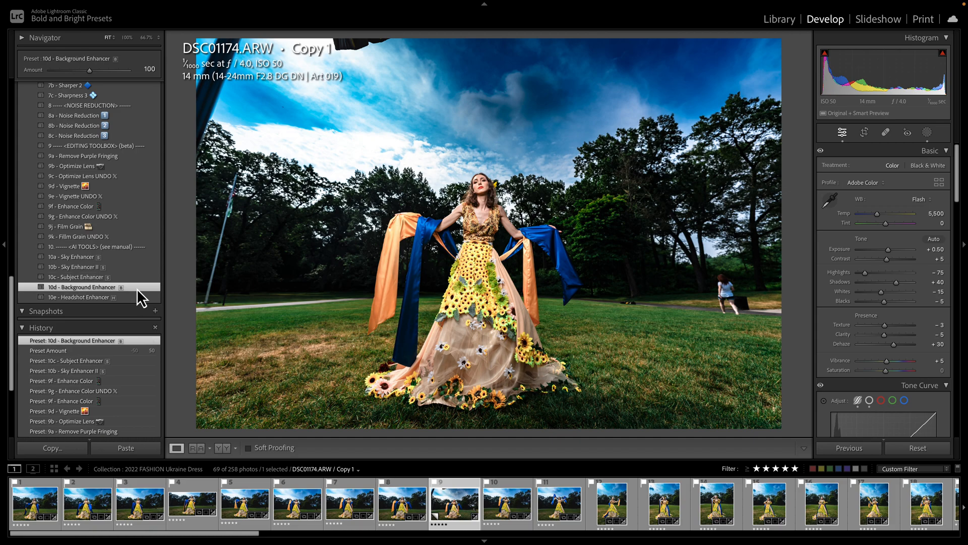
pyautogui.moveTo(89, 75); pyautogui.dragTo(57, 76)
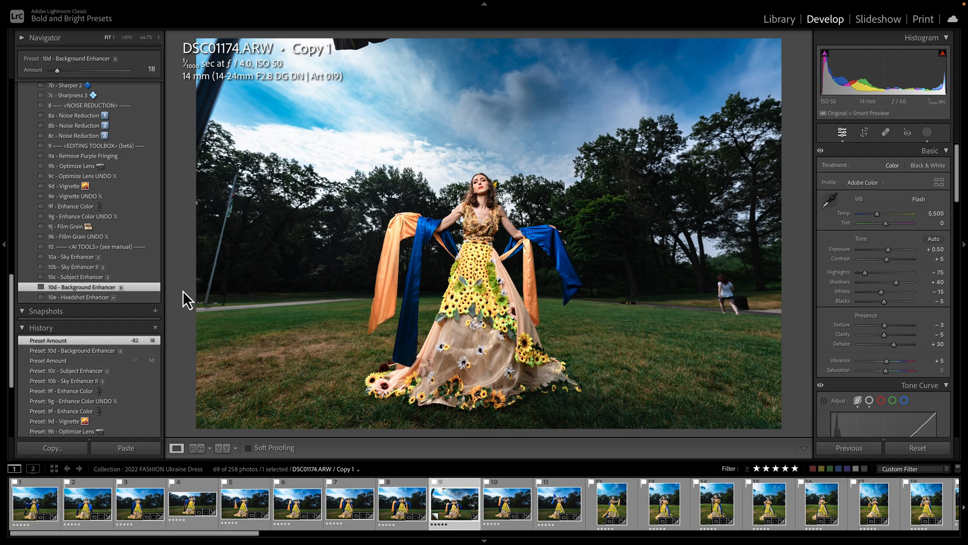
# Heal away the distant passer-by, the small spot along the tree line and the light pole with a brush size of 77
pyautogui.click(885, 132)
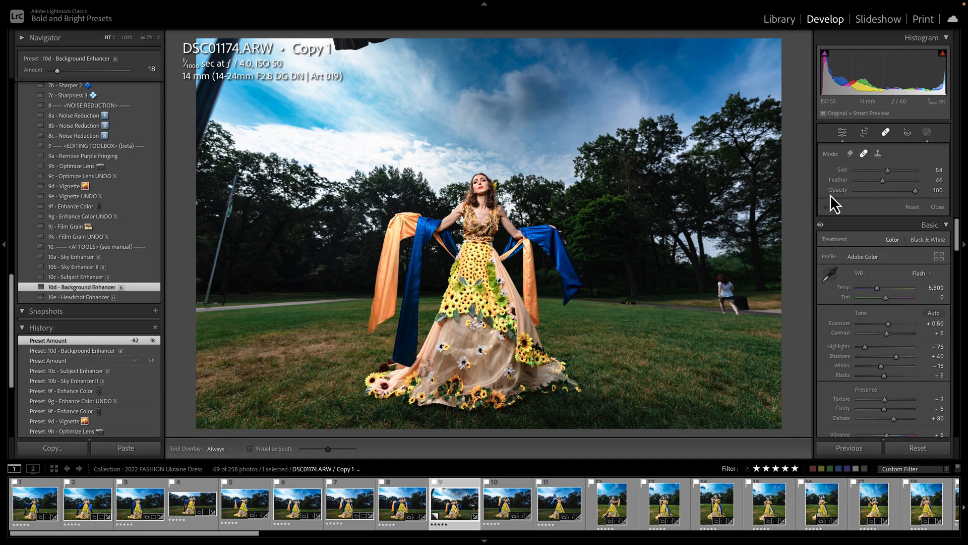
pyautogui.scroll(5, 715, 314)
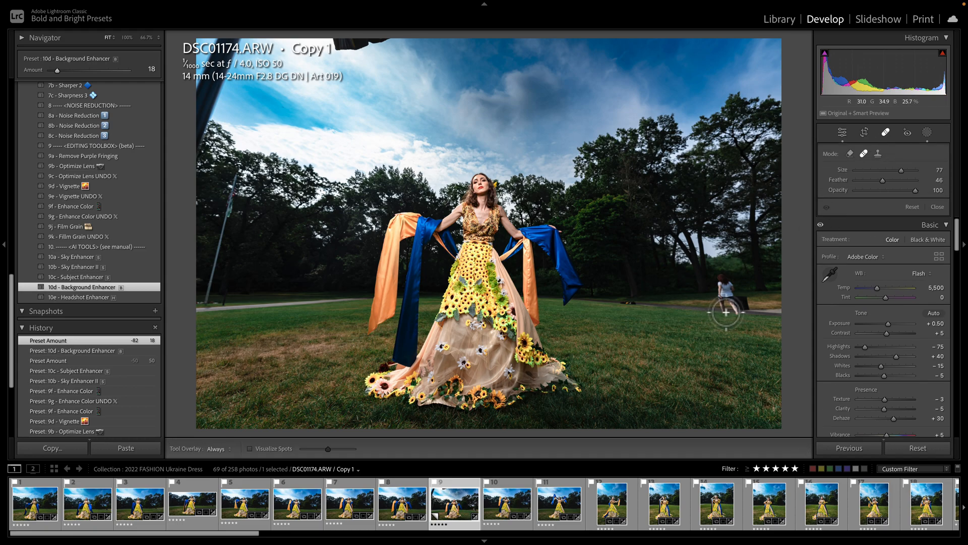
pyautogui.moveTo(720, 285)
pyautogui.mouseDown()
pyautogui.moveTo(726, 278)
pyautogui.moveTo(745, 312)
pyautogui.mouseUp()
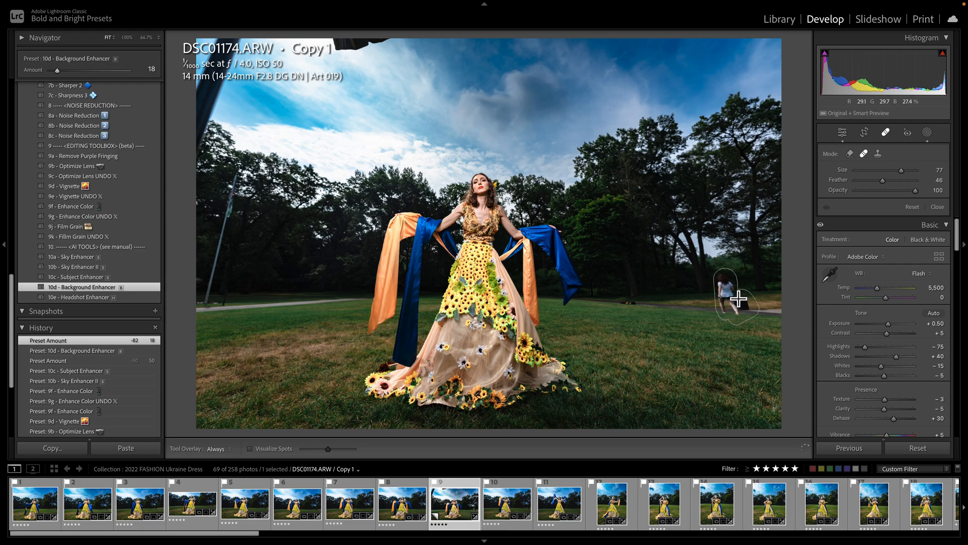
pyautogui.click(624, 303)
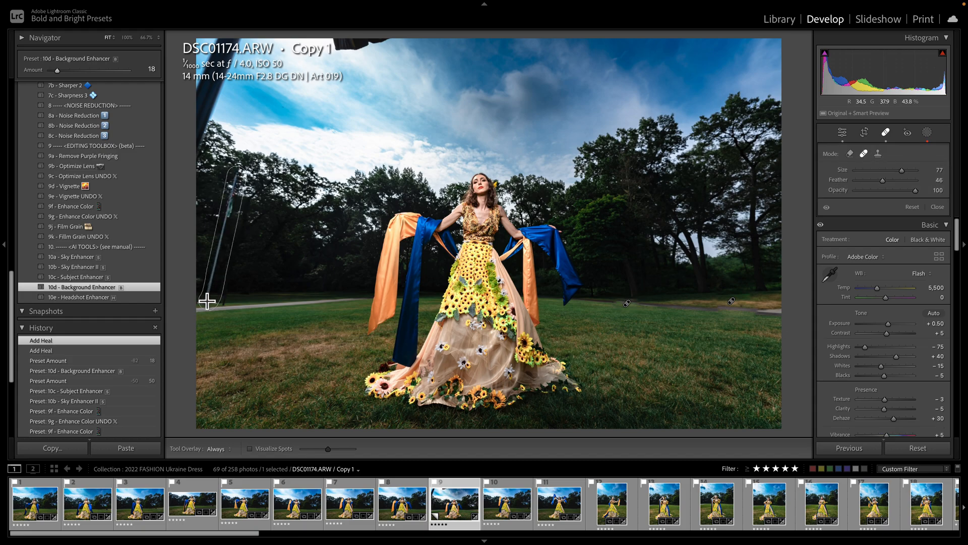
pyautogui.moveTo(216, 301); pyautogui.dragTo(234, 283)
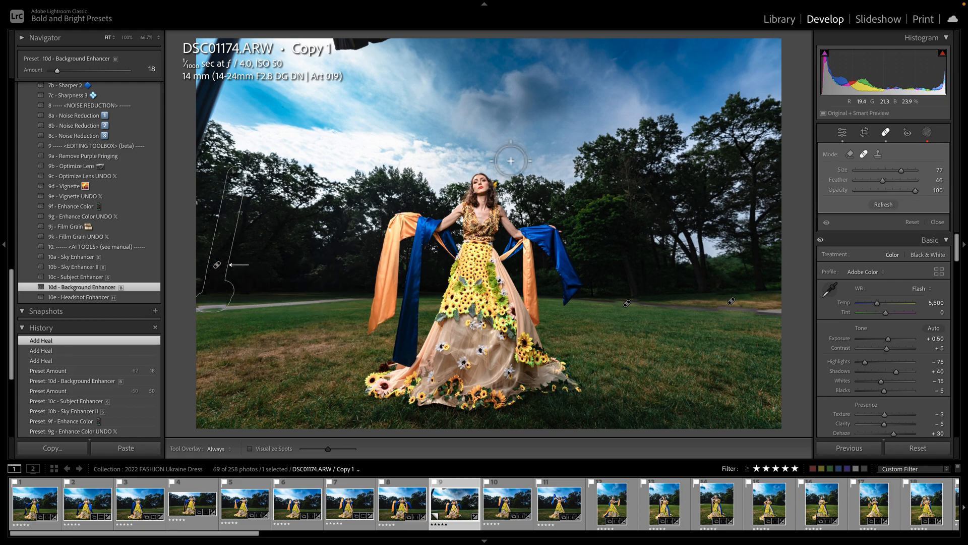
# Crop the photo tighter around the model, cutting off the dark object along the sky's upper edge
pyautogui.click(865, 132)
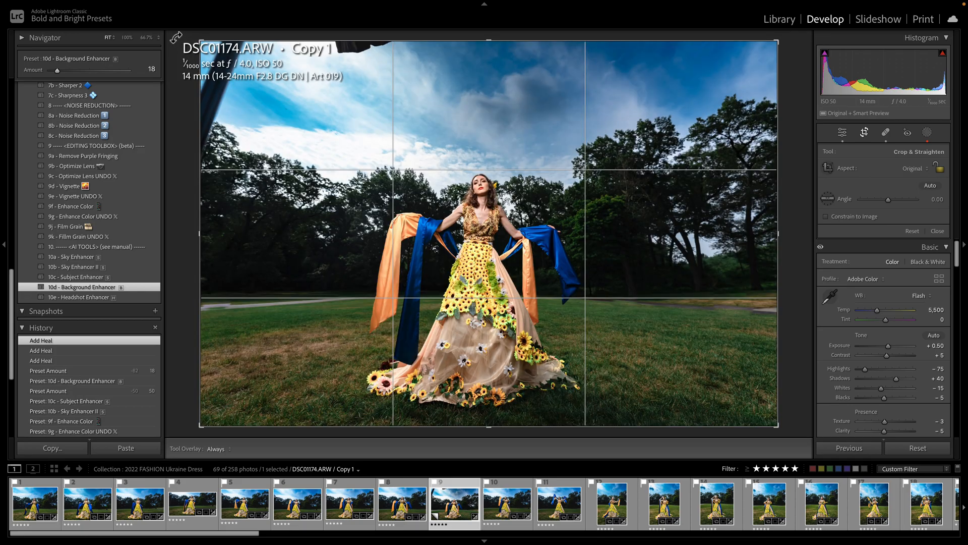
pyautogui.moveTo(198, 39); pyautogui.dragTo(217, 63)
pyautogui.moveTo(759, 65); pyautogui.dragTo(740, 68)
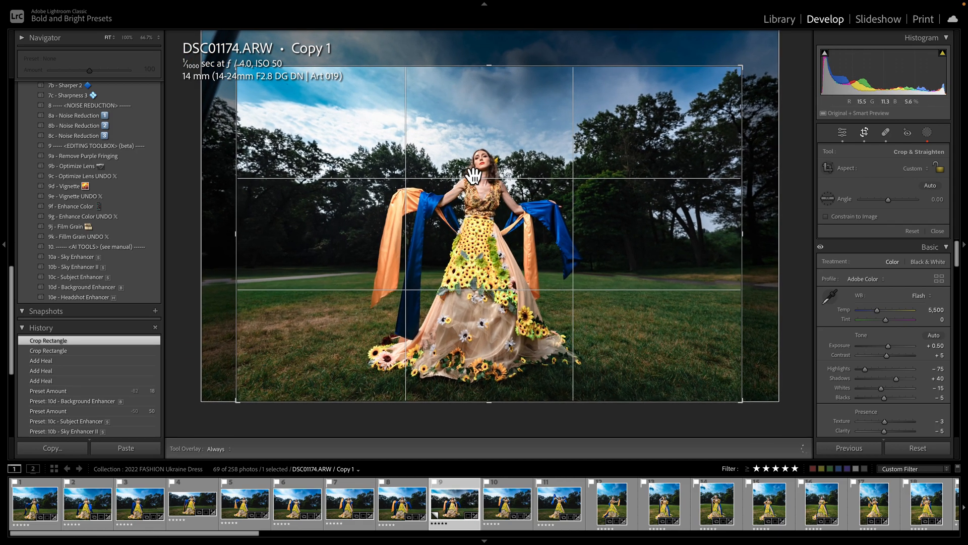
pyautogui.click(862, 132)
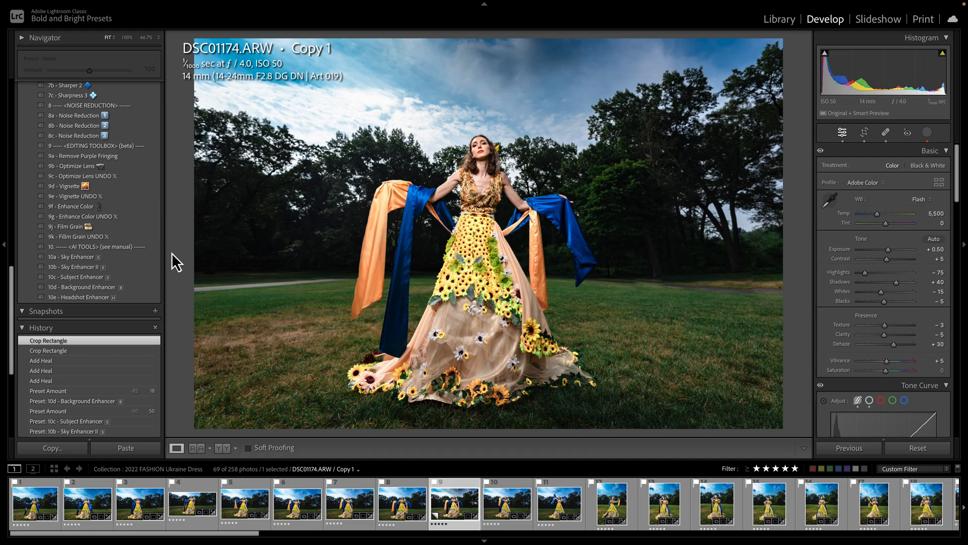
# Reset all develop settings to compare with the unedited photo, and undo the reset
pyautogui.click(911, 449)
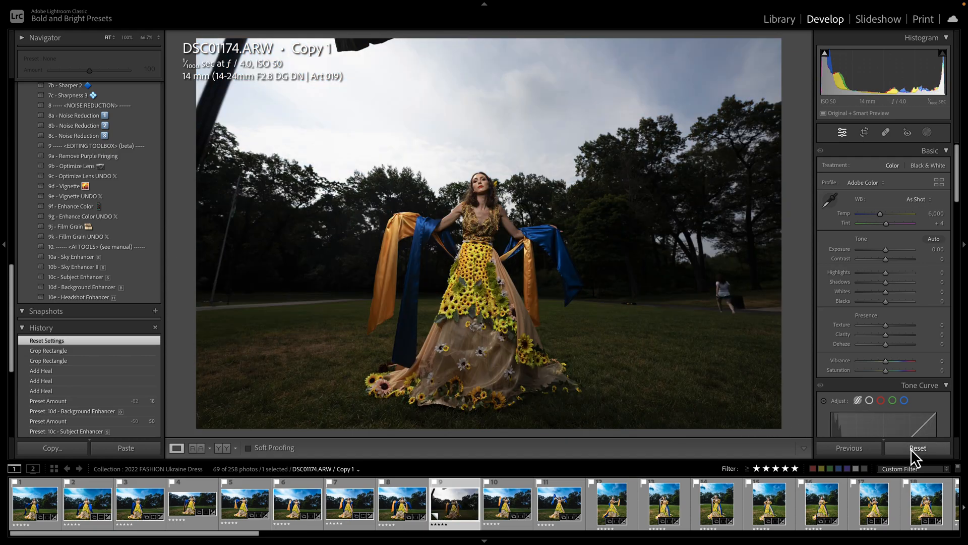
pyautogui.hotkey('ctrl', 'z')
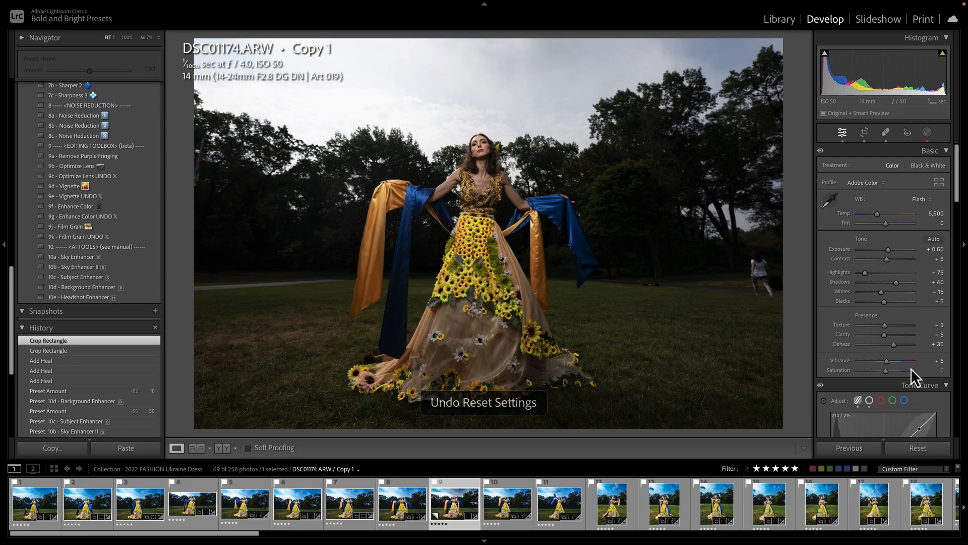